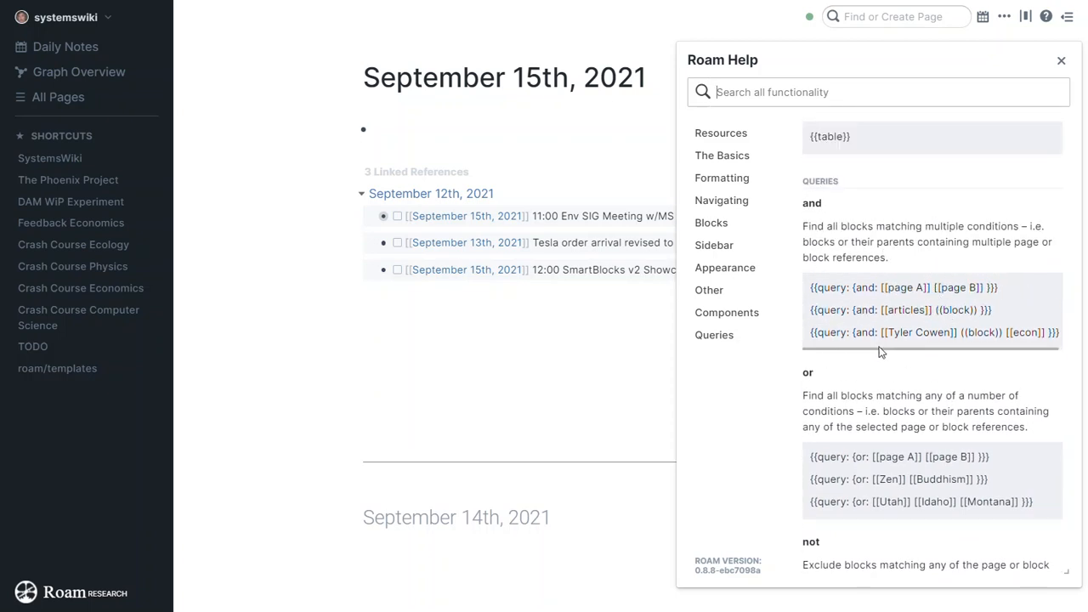
Step: Read the help examples for the or, not and between query conditions, including the full between examples, and close the help
scroll(886, 364, "down", 4)
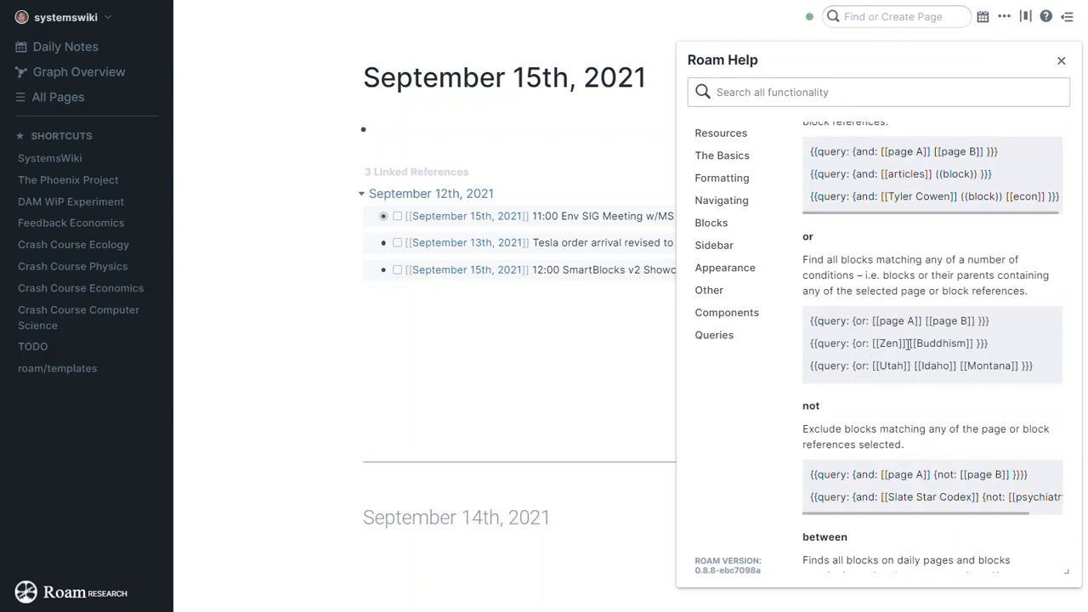
scroll(891, 364, "down", 1)
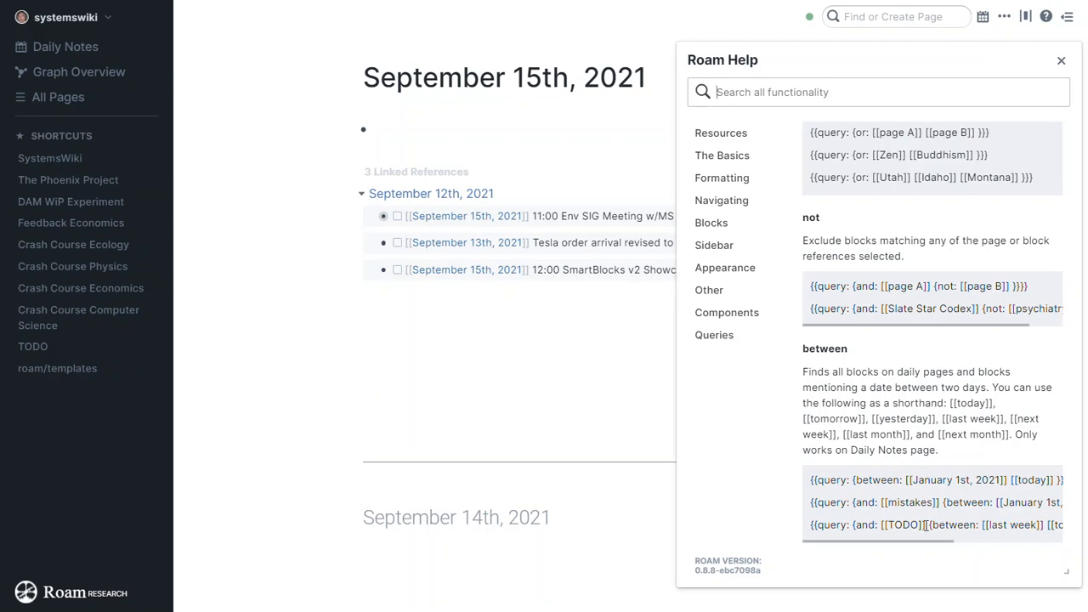
left_click_drag(919, 543, 959, 537)
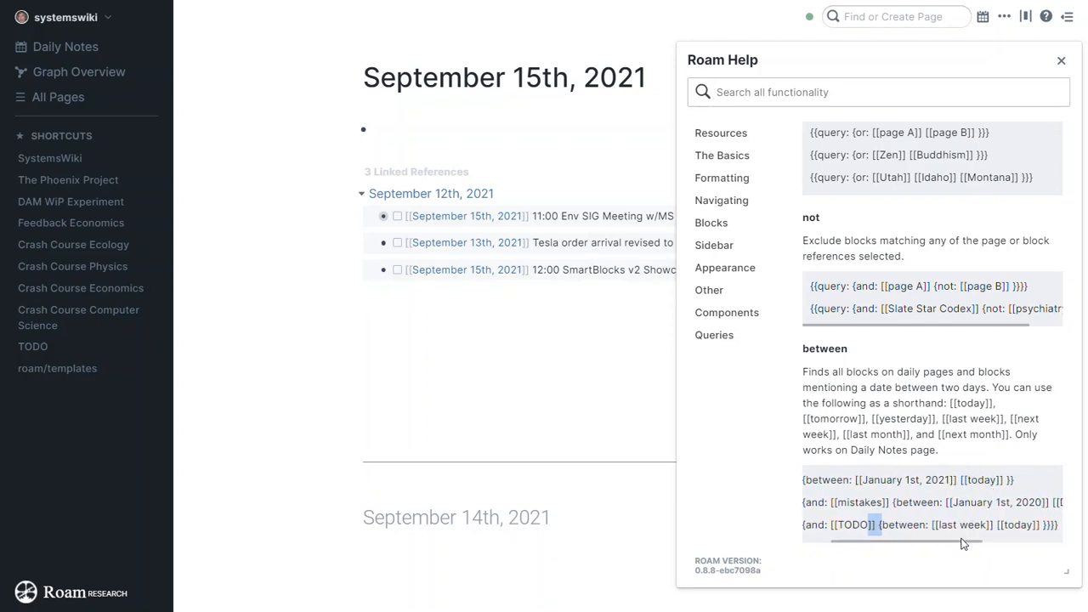
left_click_drag(963, 542, 929, 553)
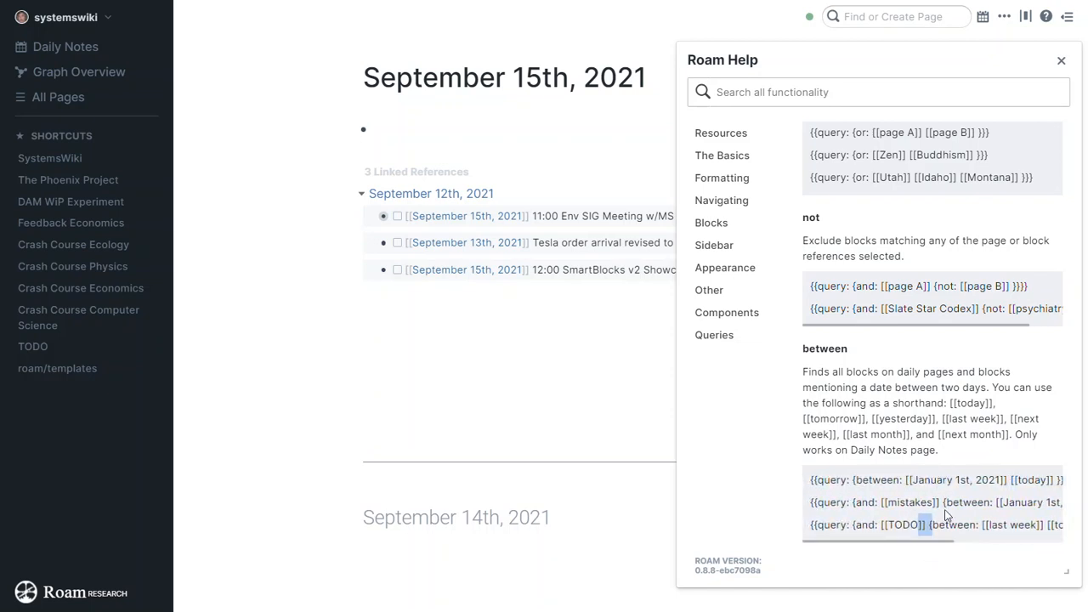
left_click_drag(926, 543, 974, 545)
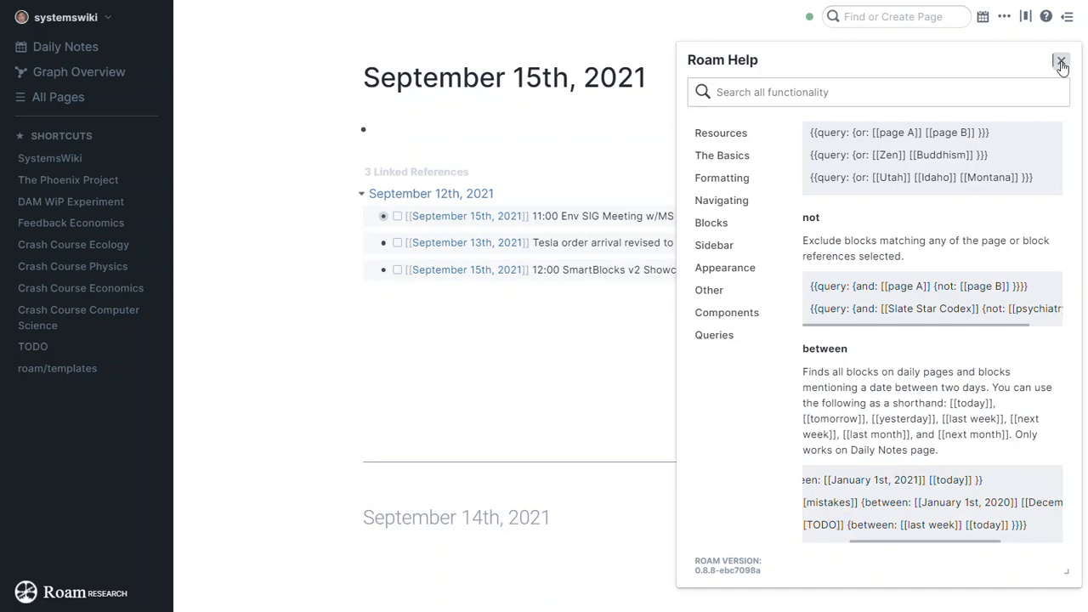
left_click(1060, 63)
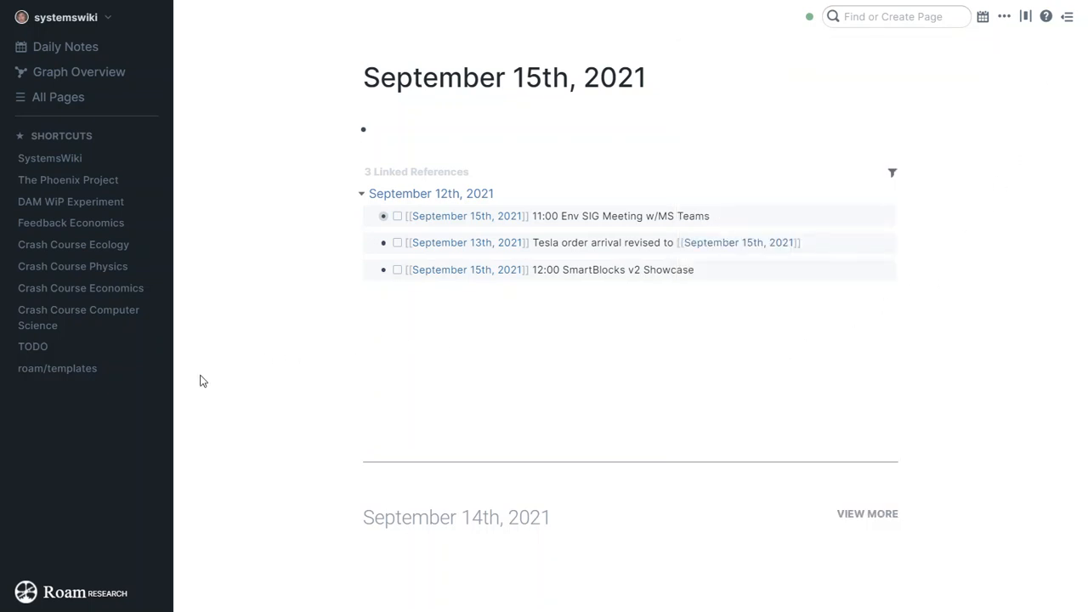
Step: Open the roam/templates page and expand the Contact template to view its child blocks
left_click(70, 374)
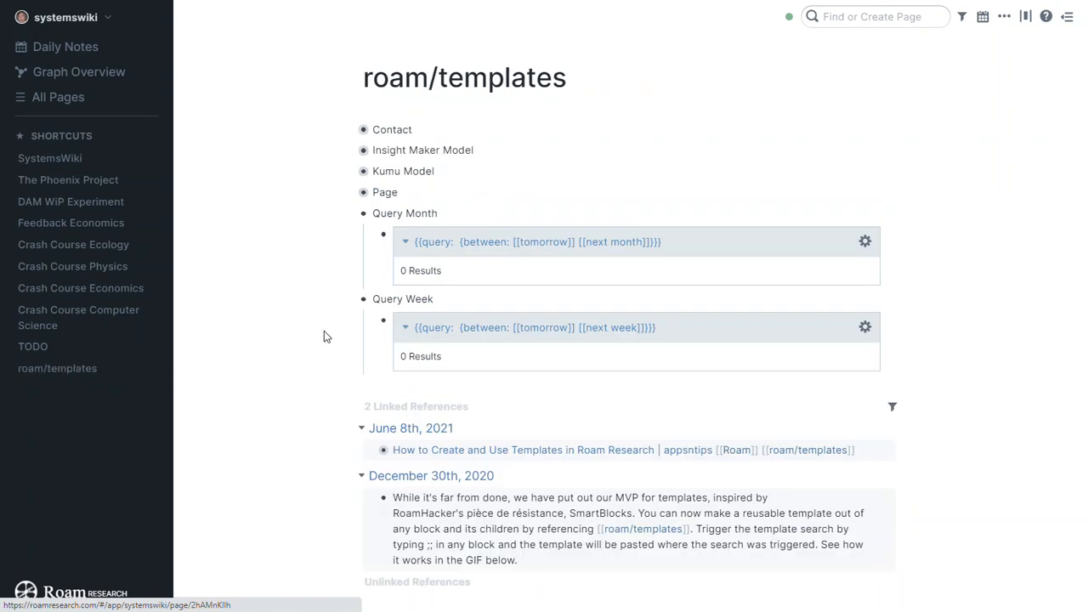
left_click(353, 132)
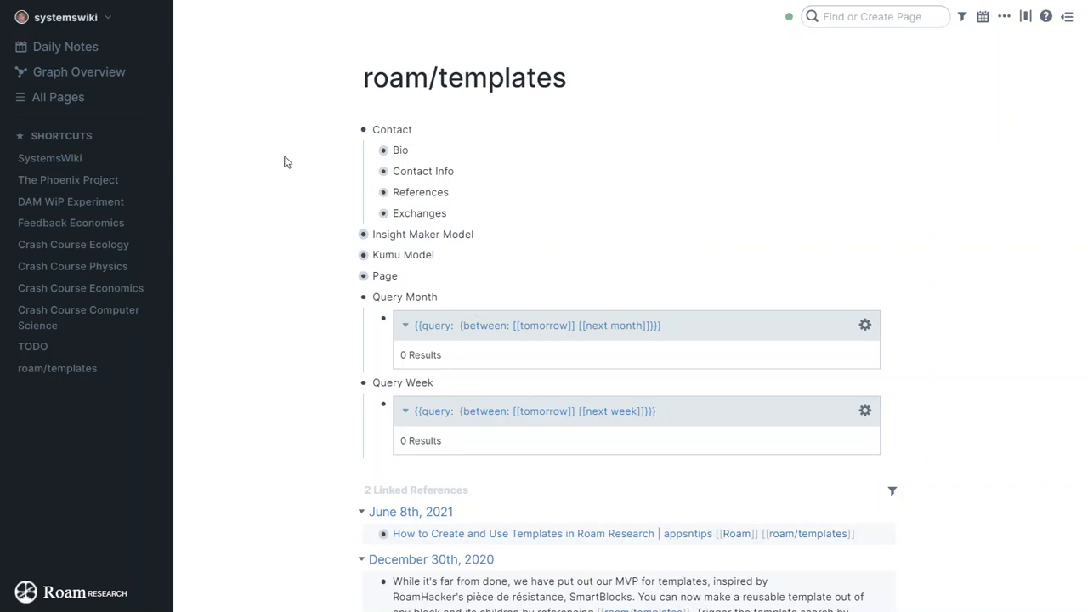
Step: Insert the Query Week template into the empty block of the September 15th, 2021 daily note and render its results
left_click(94, 53)
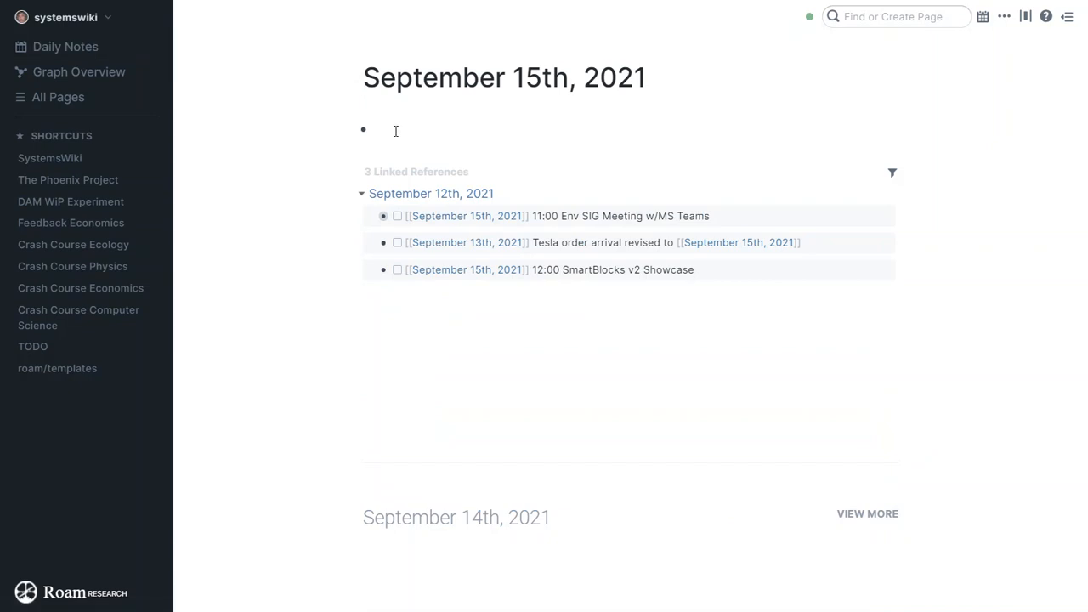
type(";")
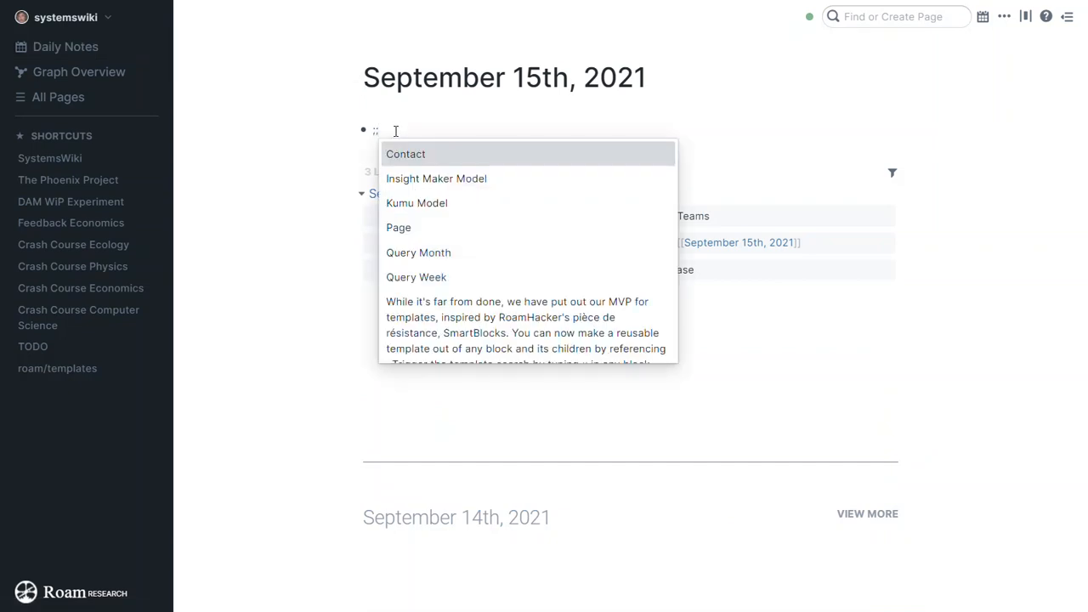
type("q")
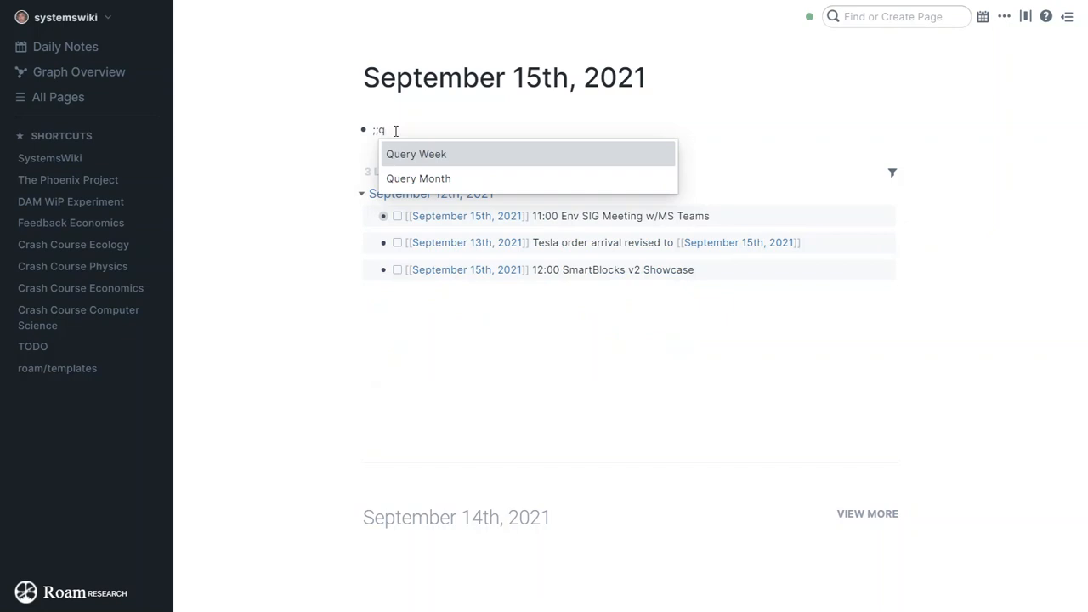
type("m")
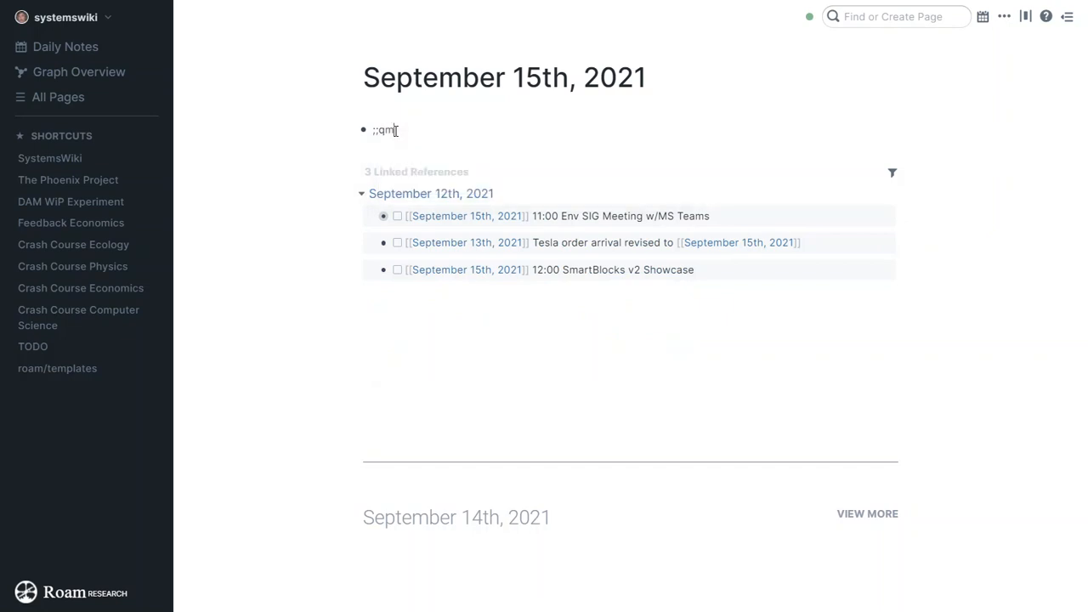
key("BackSpace")
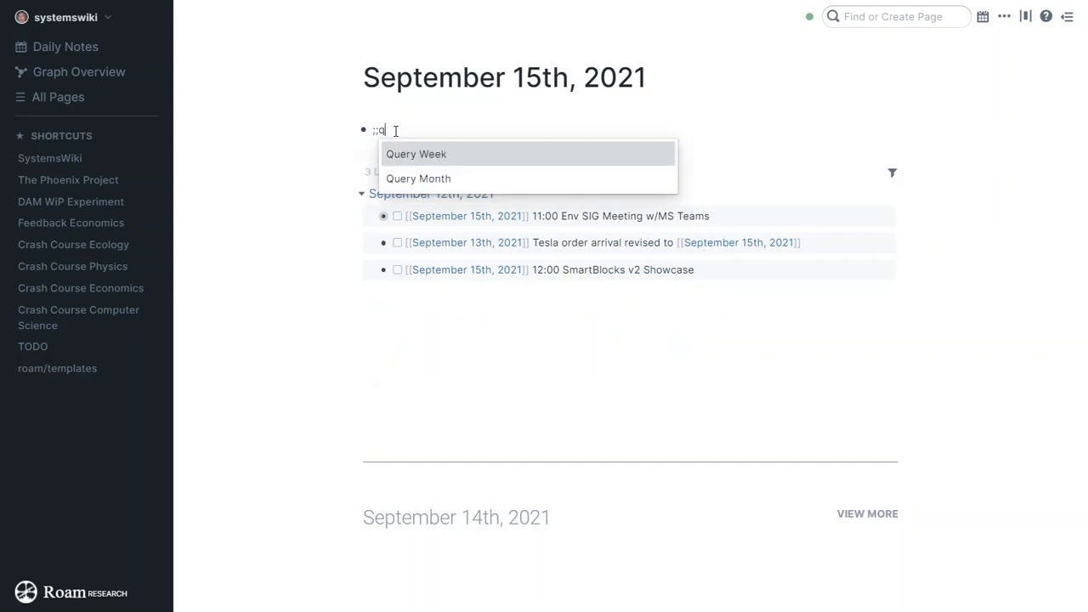
left_click(431, 159)
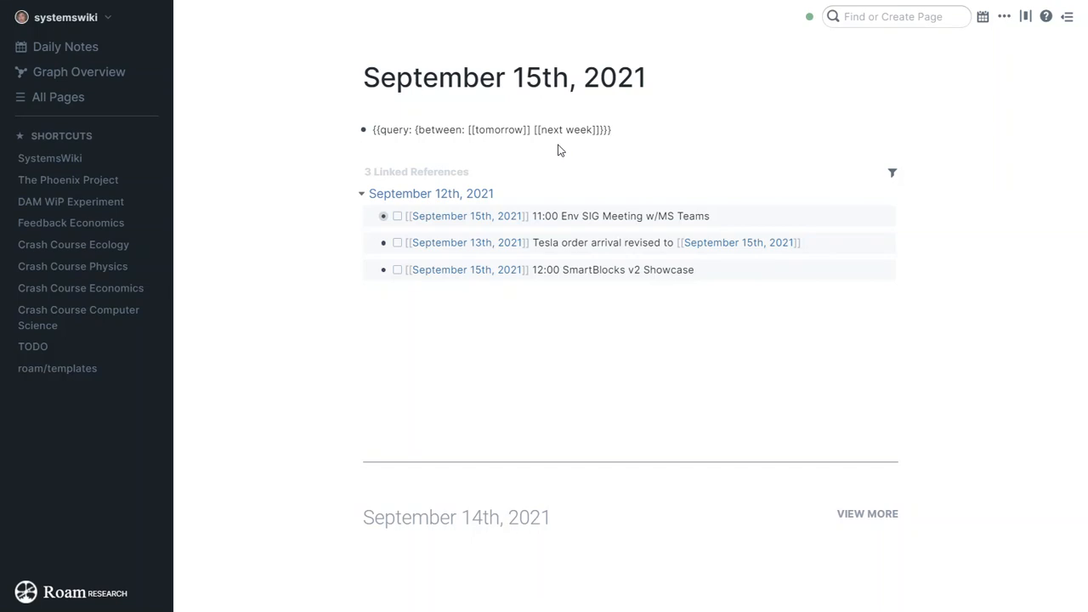
key("Return")
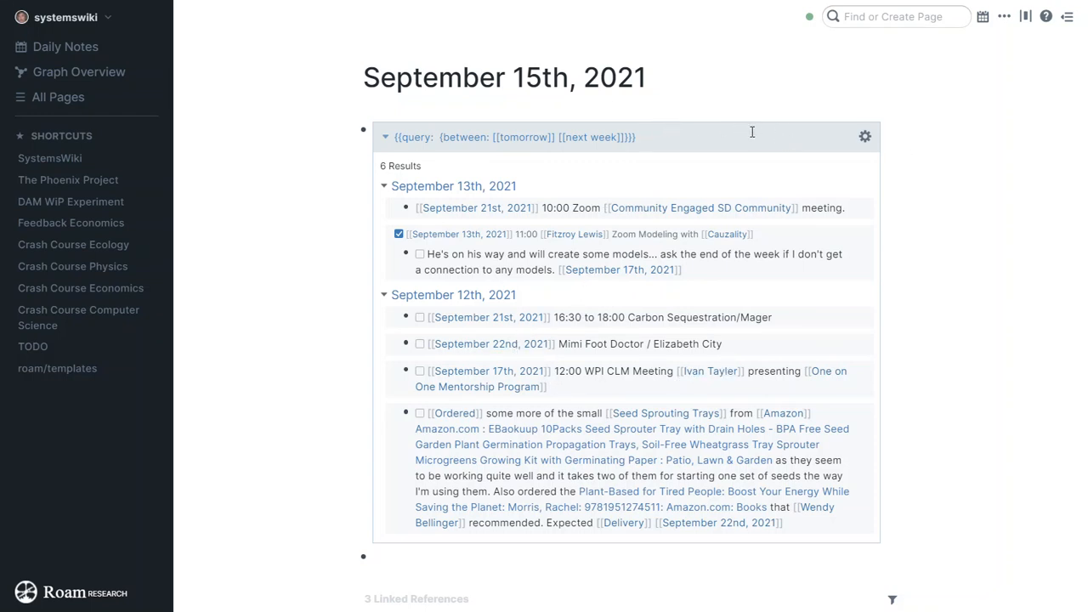
Step: Open the weekly query block in the September 15th, 2021 note for editing and delete its query text
left_click(725, 141)
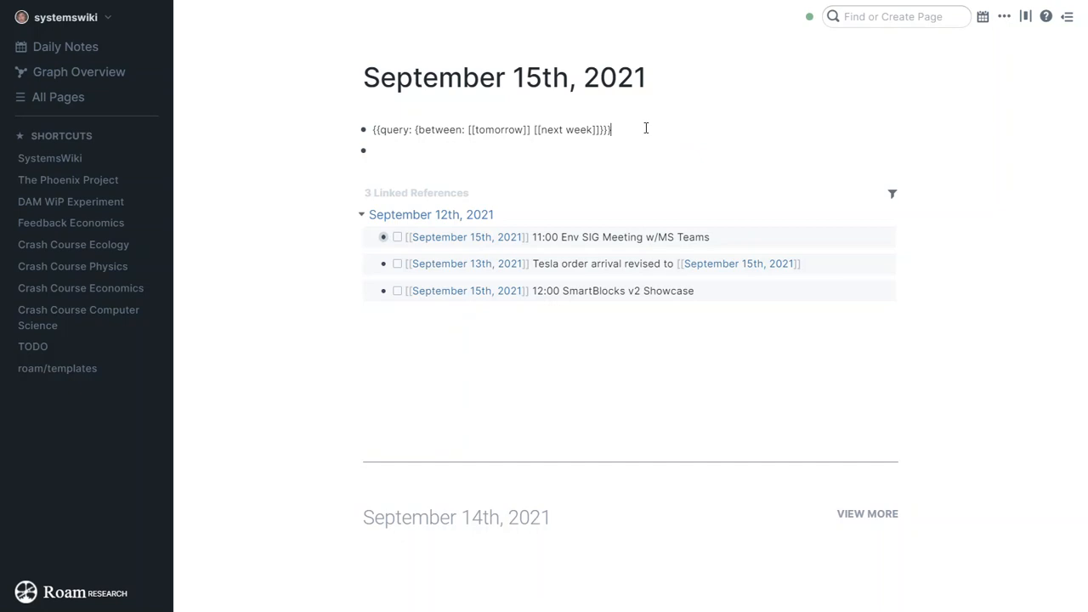
key("BackSpace")
key("BackSpace")
key("BackSpace")
key("BackSpace")
key("BackSpace")
key("BackSpace")
key("BackSpace")
key("BackSpace")
key("BackSpace")
key("BackSpace")
key("BackSpace")
key("BackSpace")
key("BackSpace")
key("BackSpace")
key("BackSpace")
key("BackSpace")
key("BackSpace")
key("BackSpace")
key("BackSpace")
key("BackSpace")
key("BackSpace")
key("BackSpace")
key("BackSpace")
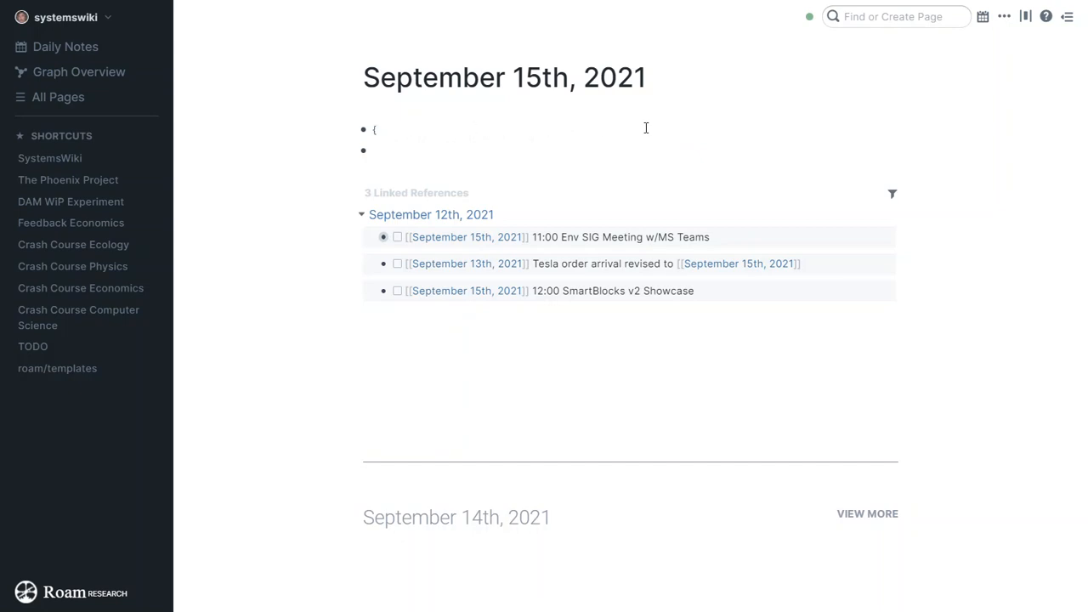
Step: Insert the Query Month template into the first block of the September 15th, 2021 daily note and render its results
type(";;")
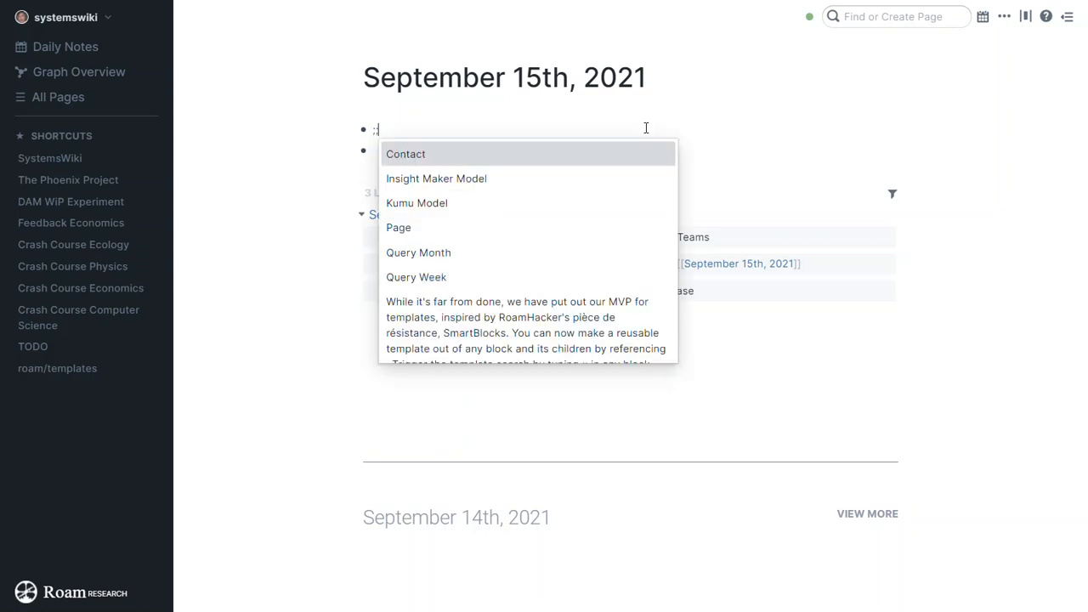
type("q")
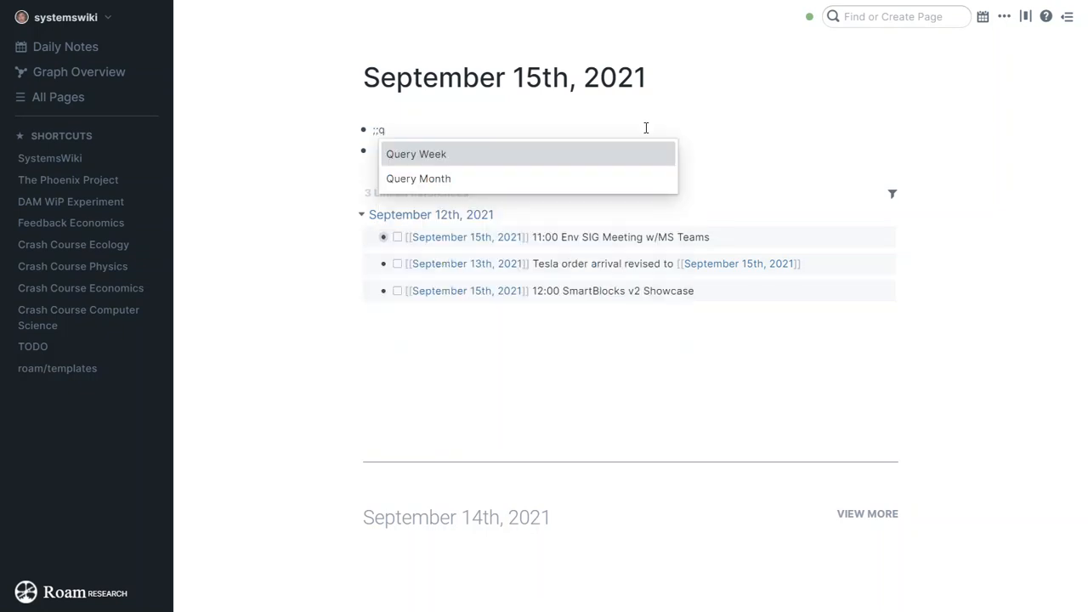
left_click(438, 181)
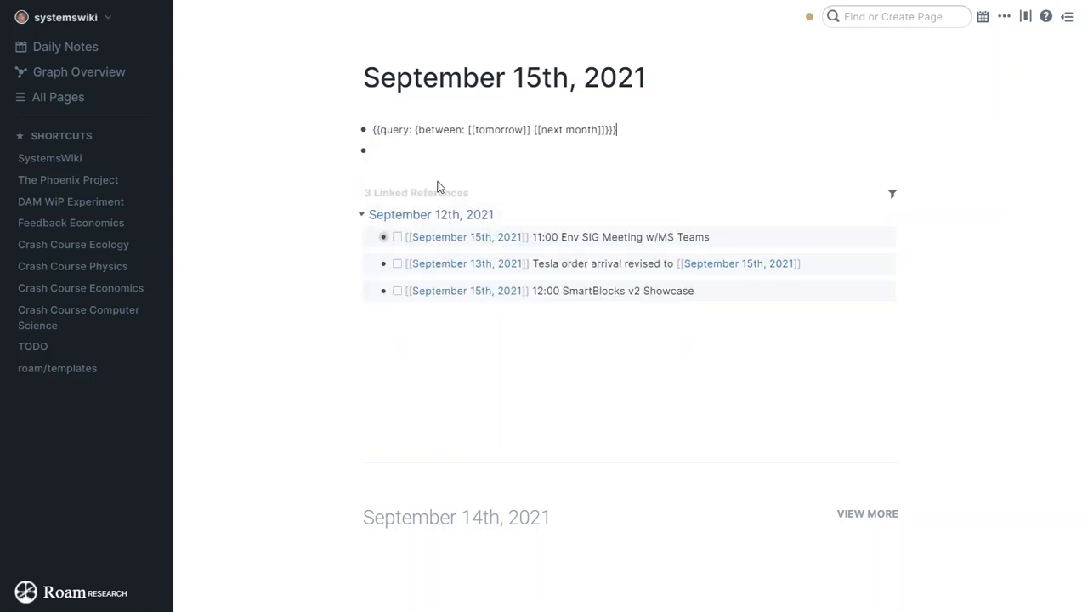
left_click(656, 145)
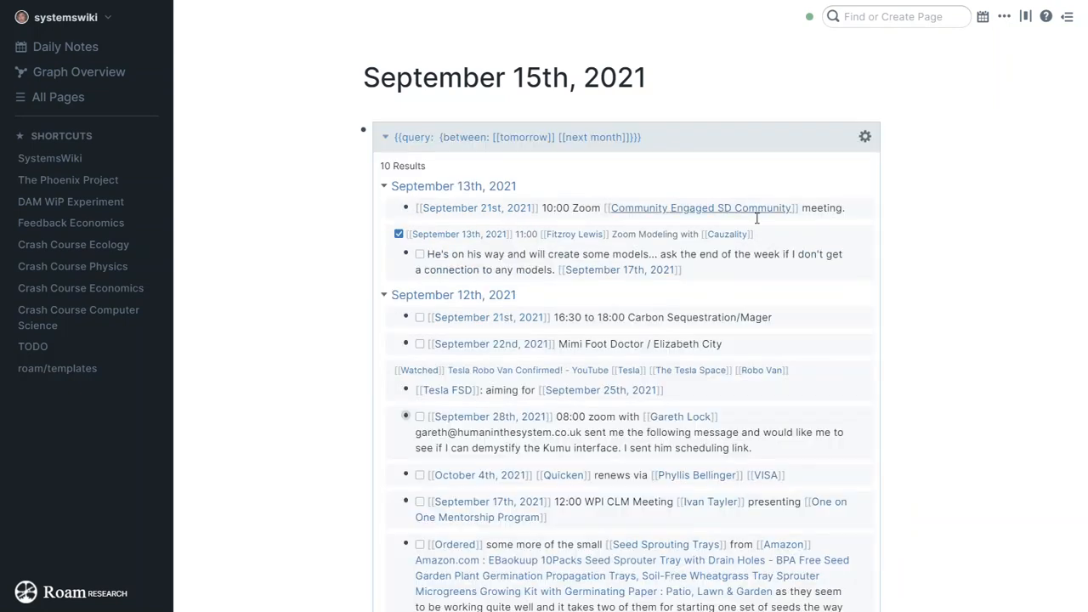
Step: Review all the blocks returned by the tomorrow to next month query and the linked references below it
scroll(757, 224, "down", 1)
scroll(757, 224, "down", 3)
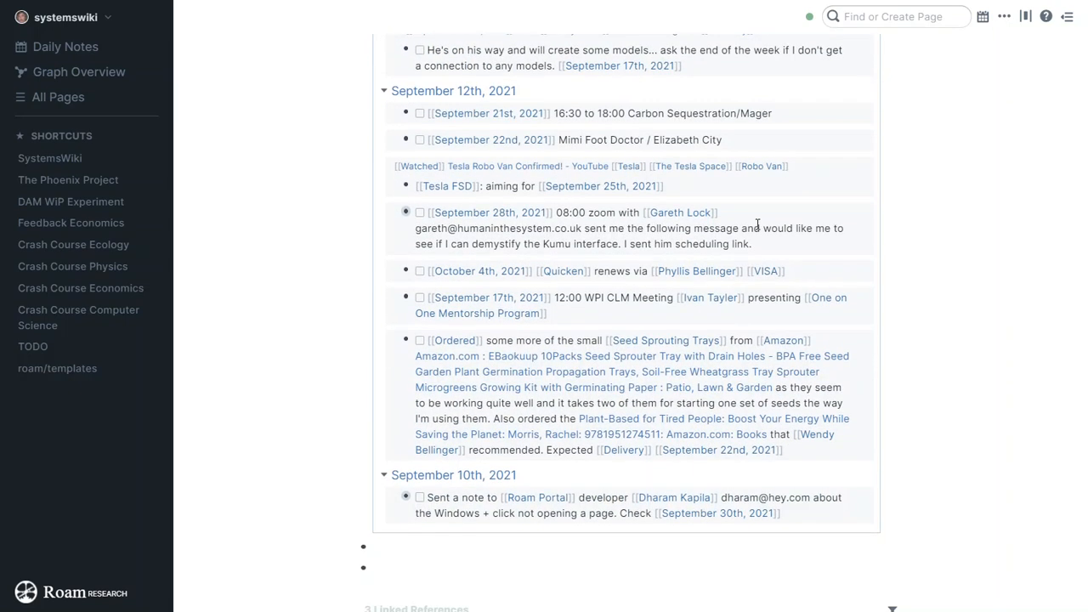
scroll(757, 225, "down", 2)
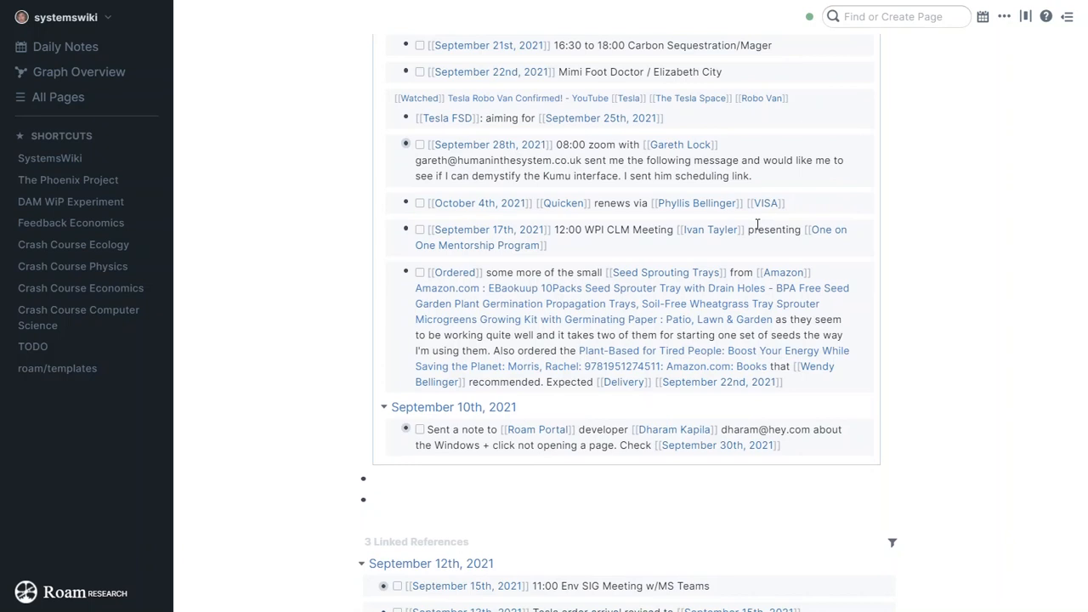
scroll(757, 223, "down", 2)
scroll(757, 225, "down", 2)
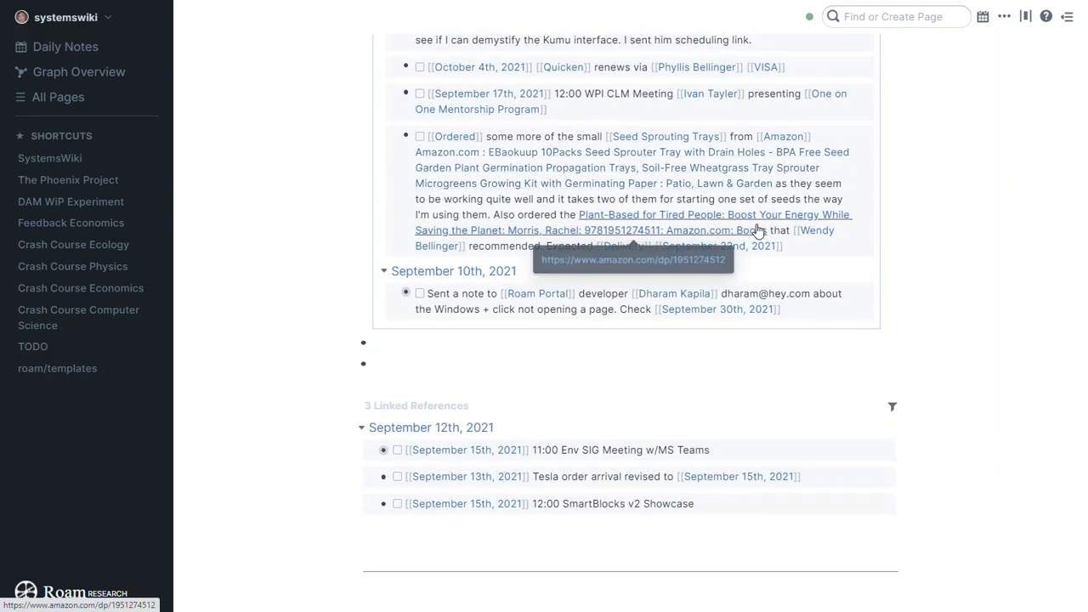
scroll(766, 283, "up", 4)
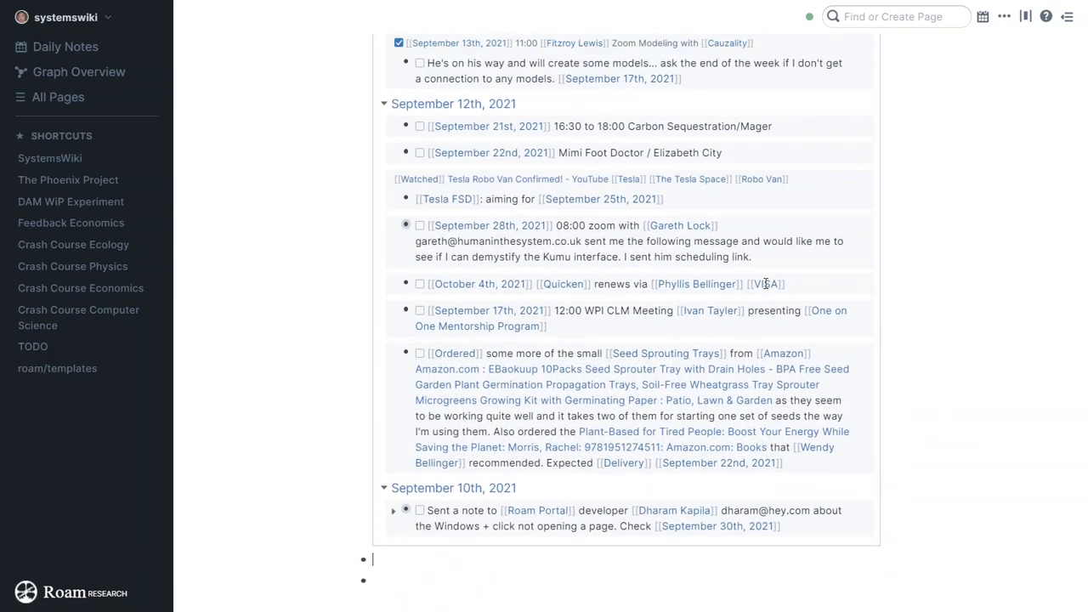
scroll(765, 284, "up", 4)
scroll(766, 284, "down", 3)
scroll(765, 284, "up", 2)
scroll(765, 284, "down", 3)
scroll(766, 284, "down", 2)
scroll(971, 300, "up", 3)
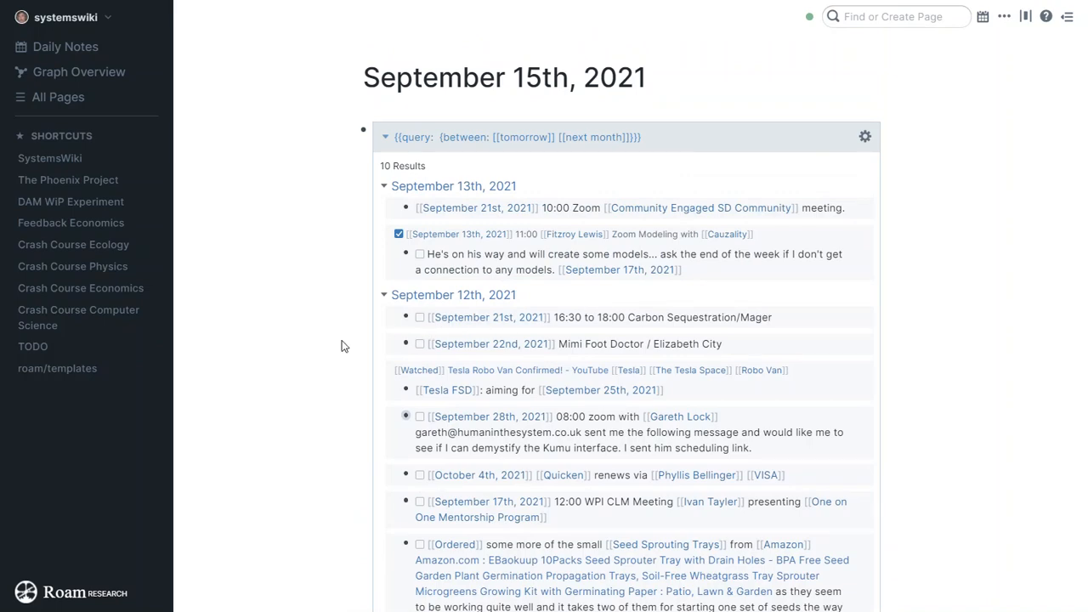
Step: Open the TODO page and look through its linked references
left_click(32, 348)
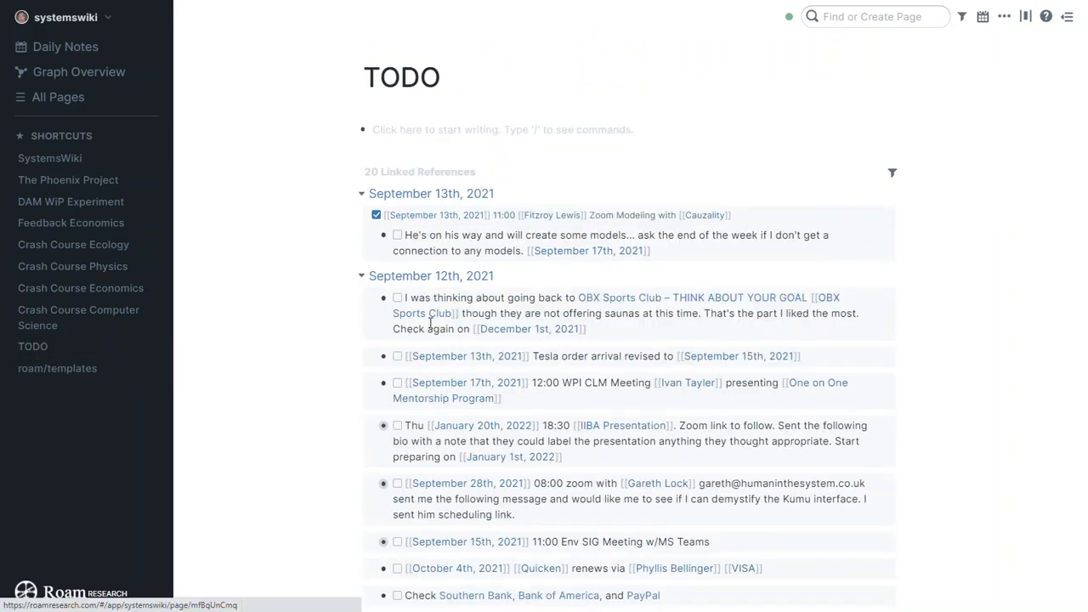
scroll(585, 257, "down", 5)
scroll(585, 256, "down", 4)
scroll(585, 257, "up", 10)
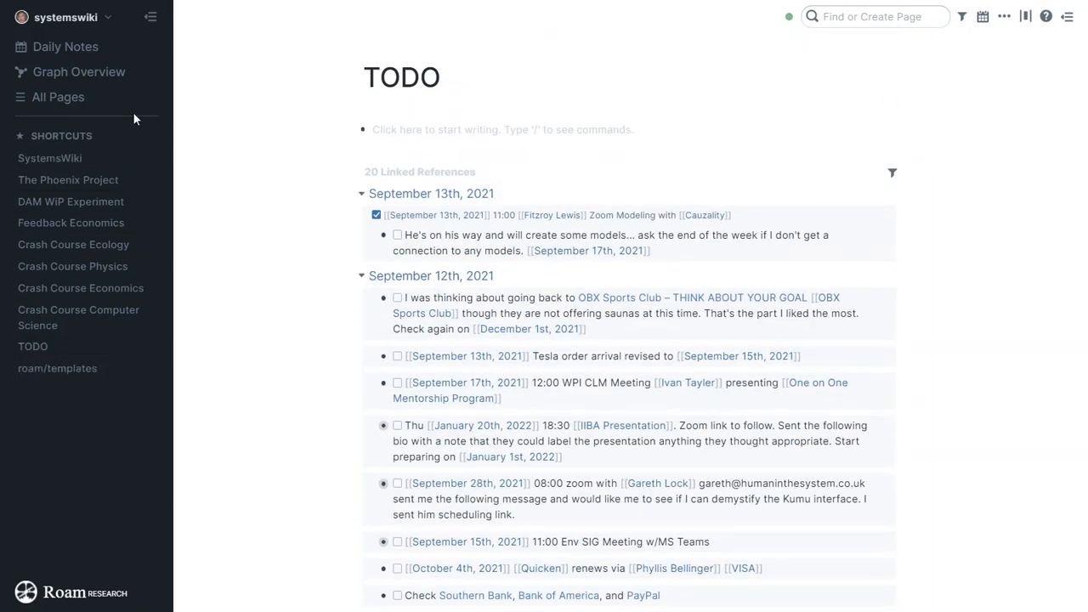
Step: Compare the monthly query's source text in the daily note with the Query Month template's query on the roam/templates page
left_click(82, 46)
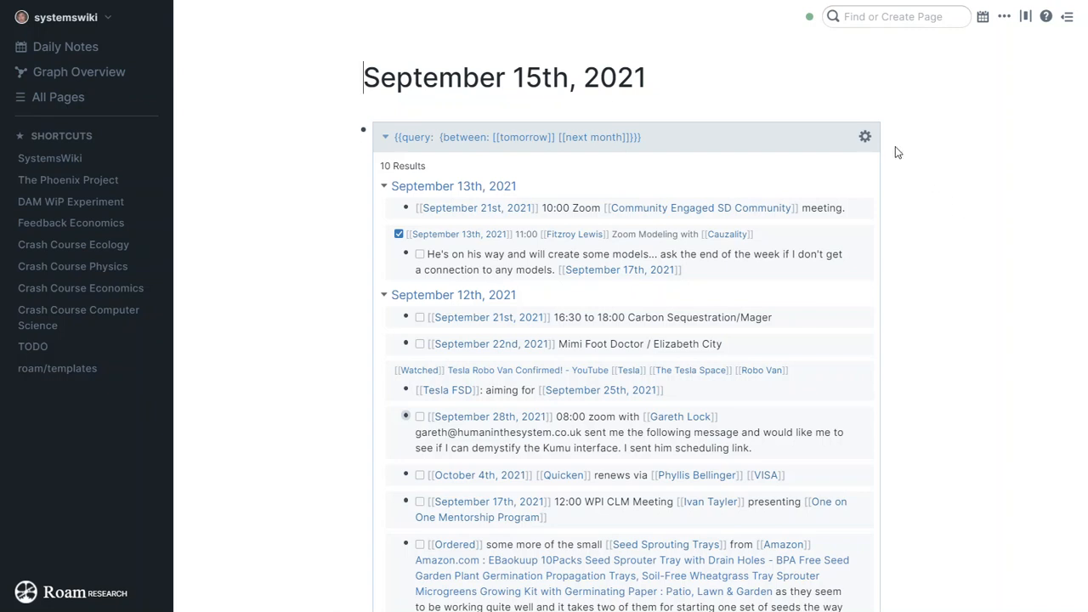
left_click(770, 134)
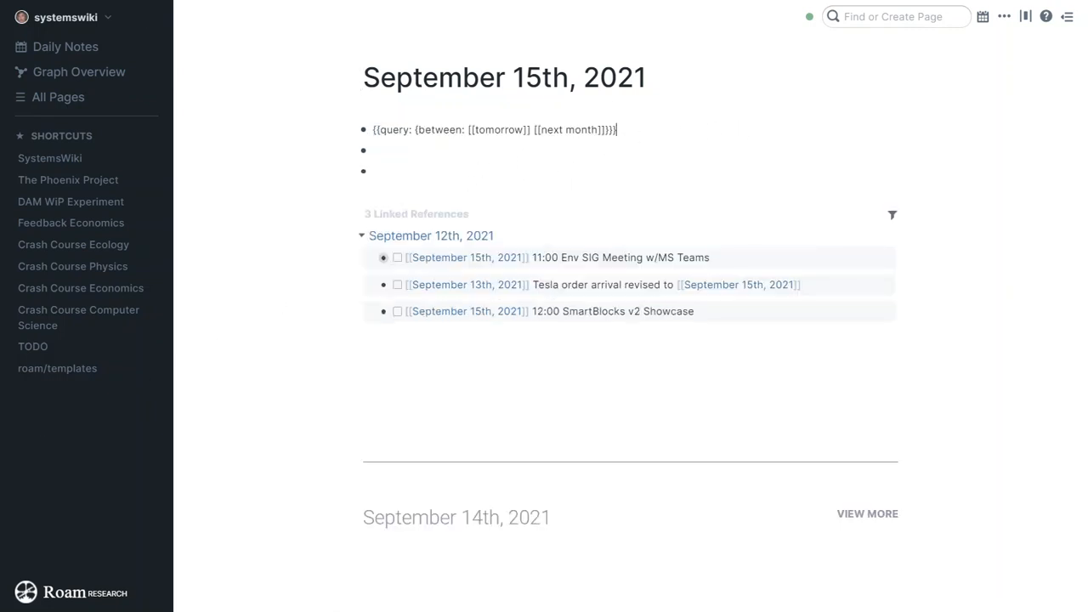
left_click(55, 372)
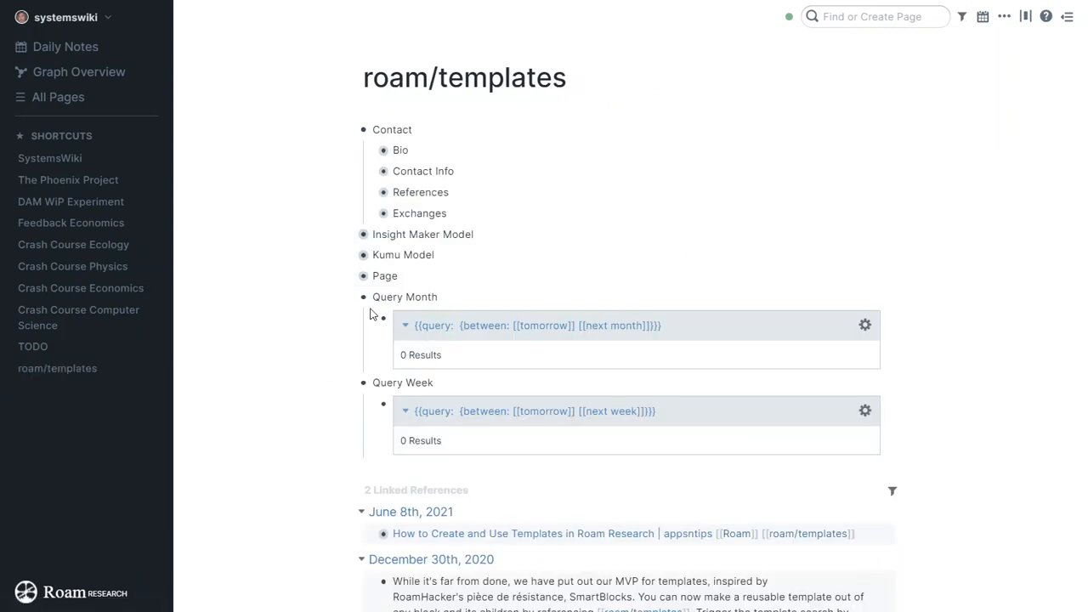
left_click(674, 325)
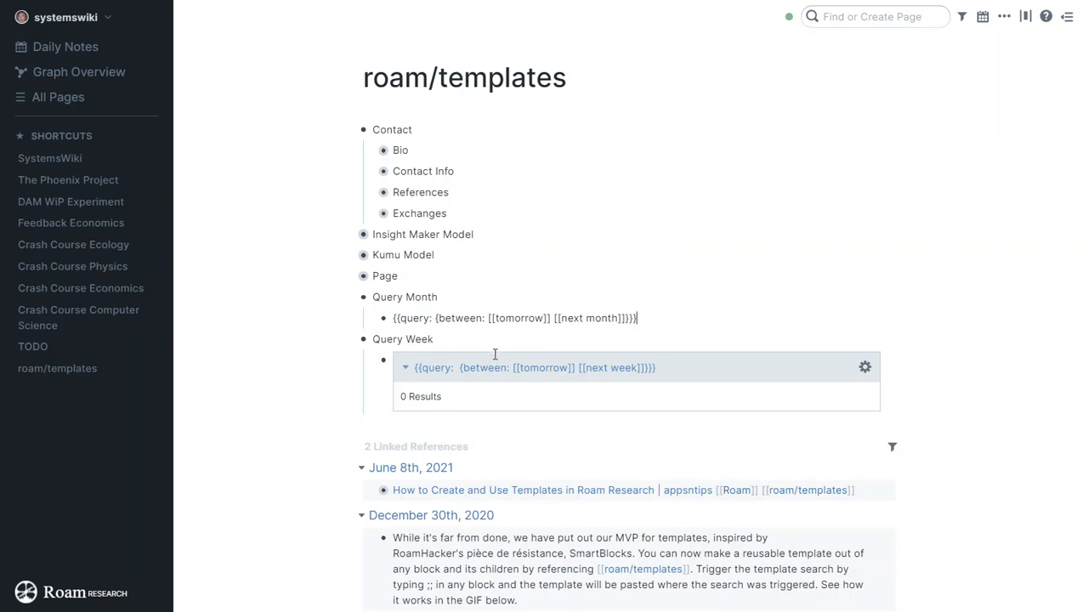
left_click(60, 49)
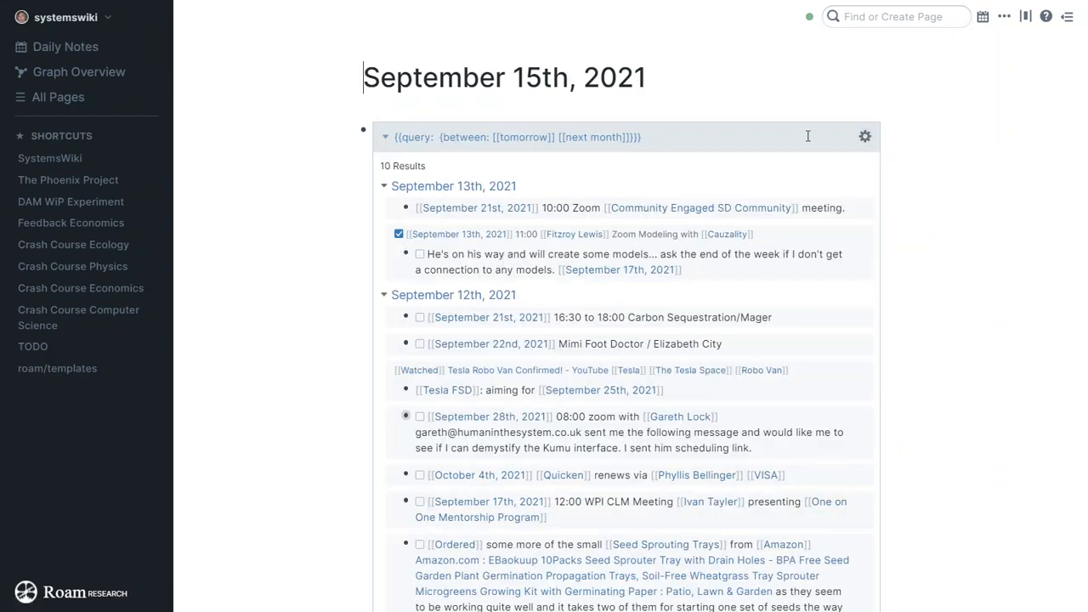
left_click(768, 142)
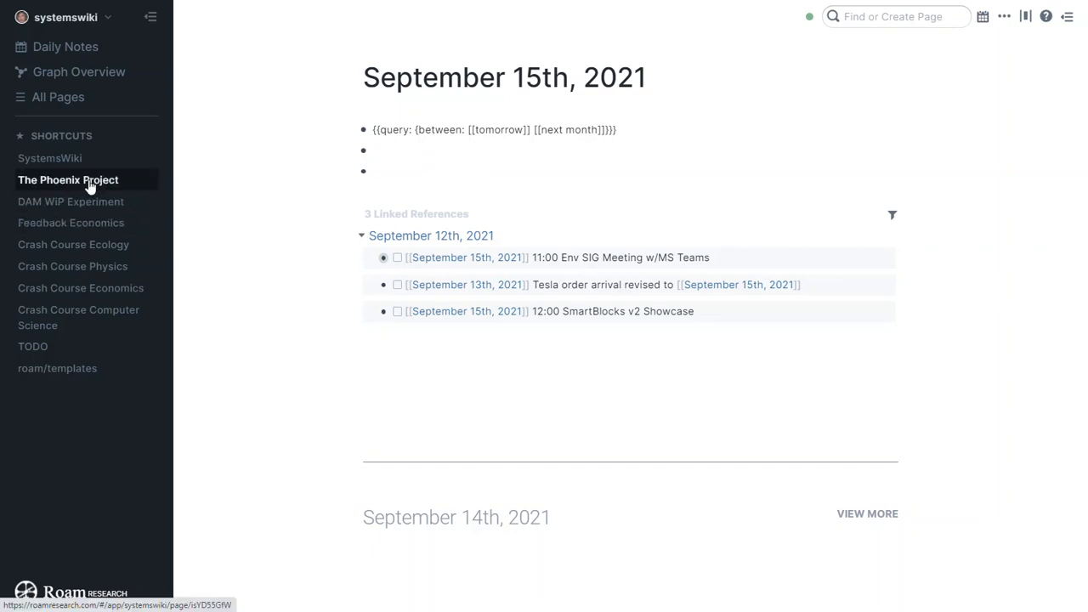
Step: Open The Phoenix Project page from the shortcuts
left_click(26, 181)
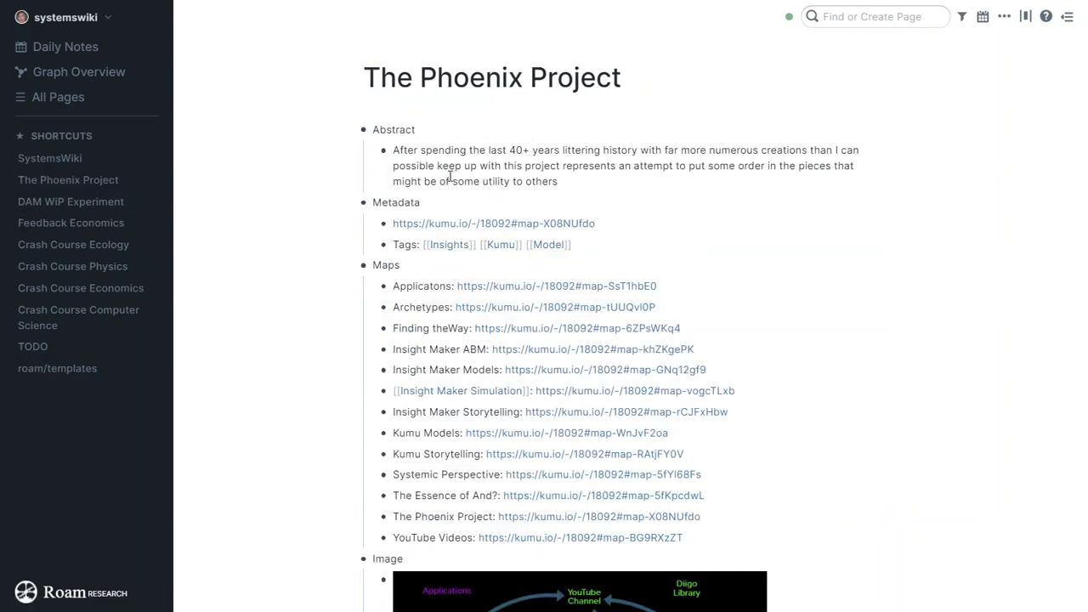
Step: Insert the Query Week template in a new block below the Abstract text on The Phoenix Project page
left_click(574, 181)
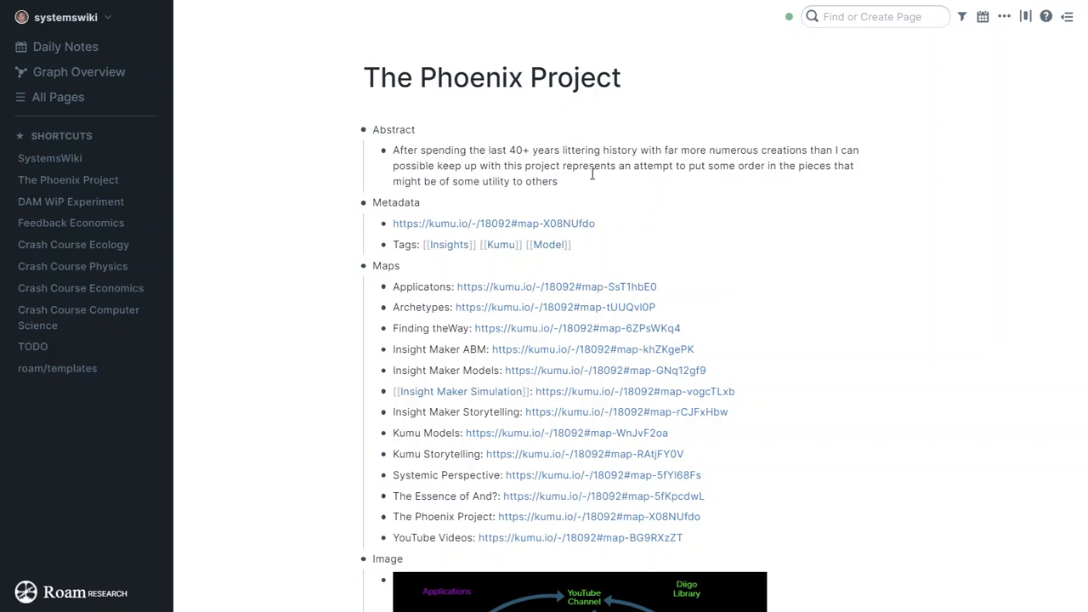
key("Return")
type(";;q")
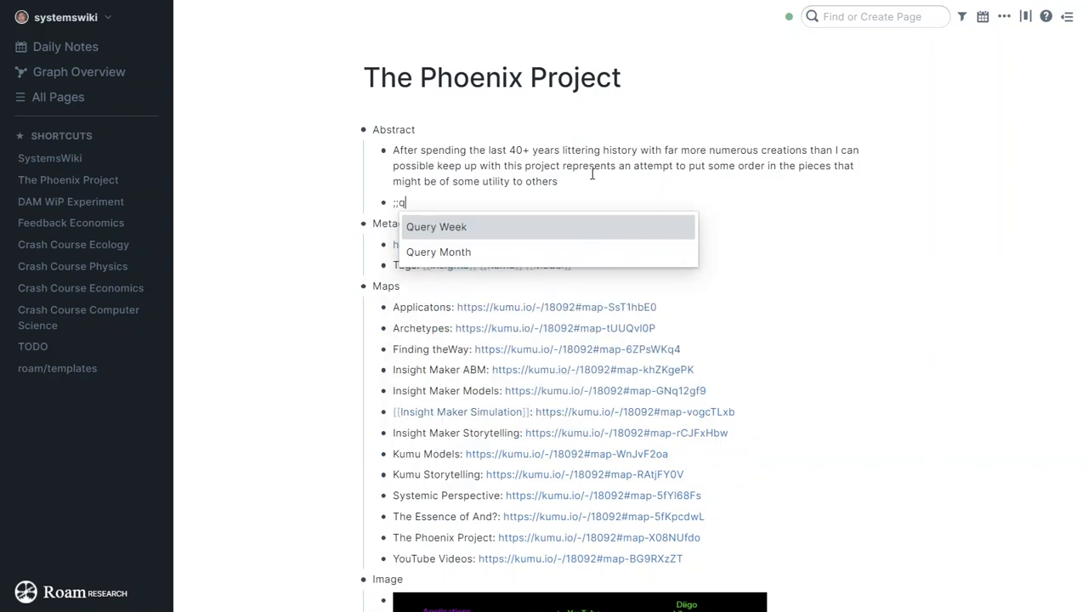
left_click(513, 228)
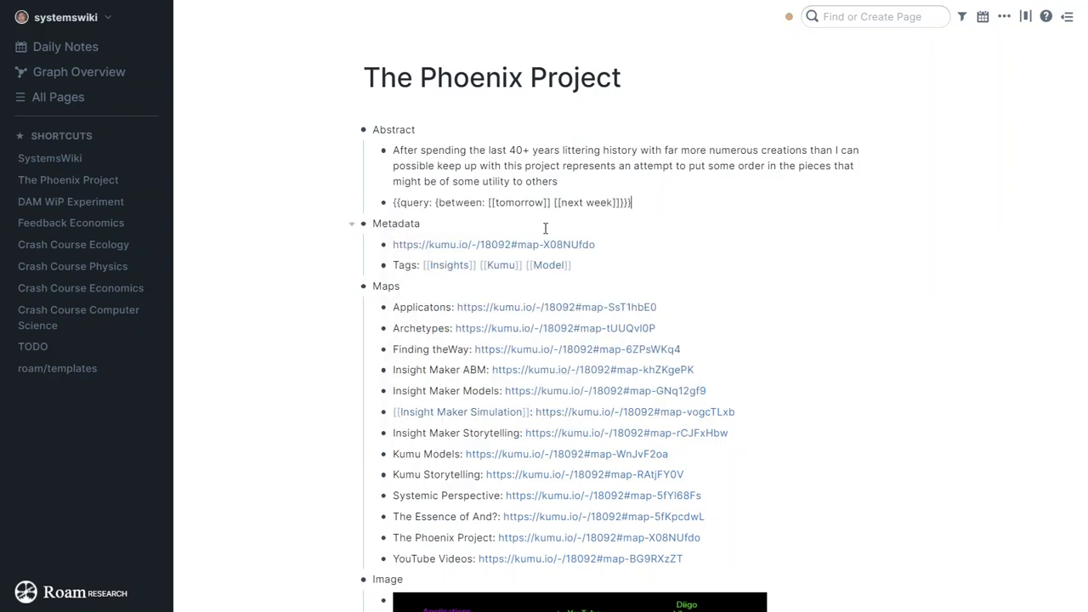
key("Return")
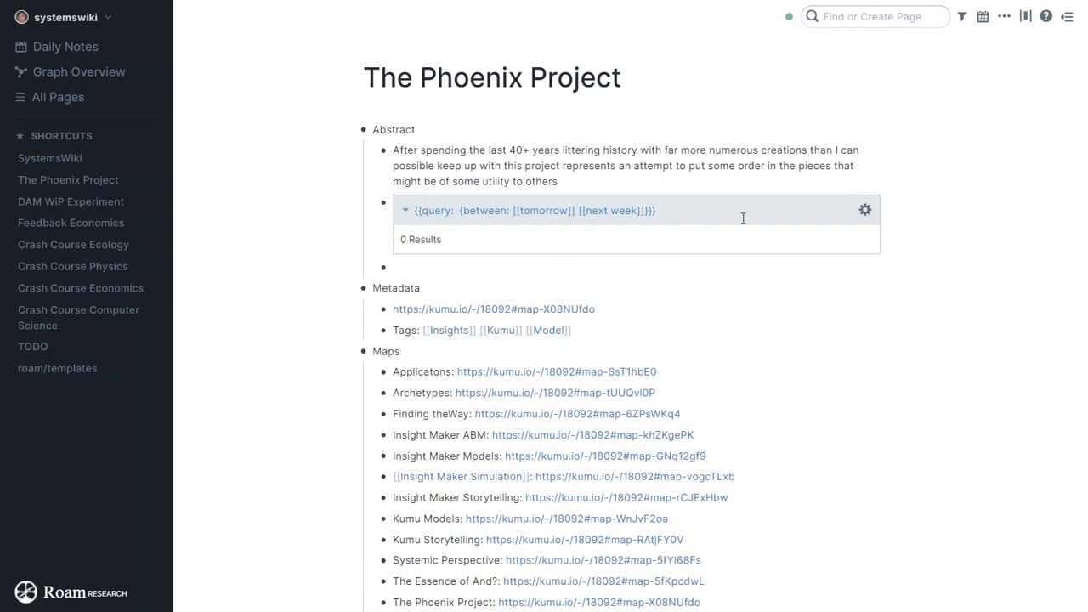
Step: Delete the tomorrow to next week query and the empty block beneath it from the Abstract section
left_click(685, 211)
left_click_drag(651, 204, 507, 207)
key("Escape")
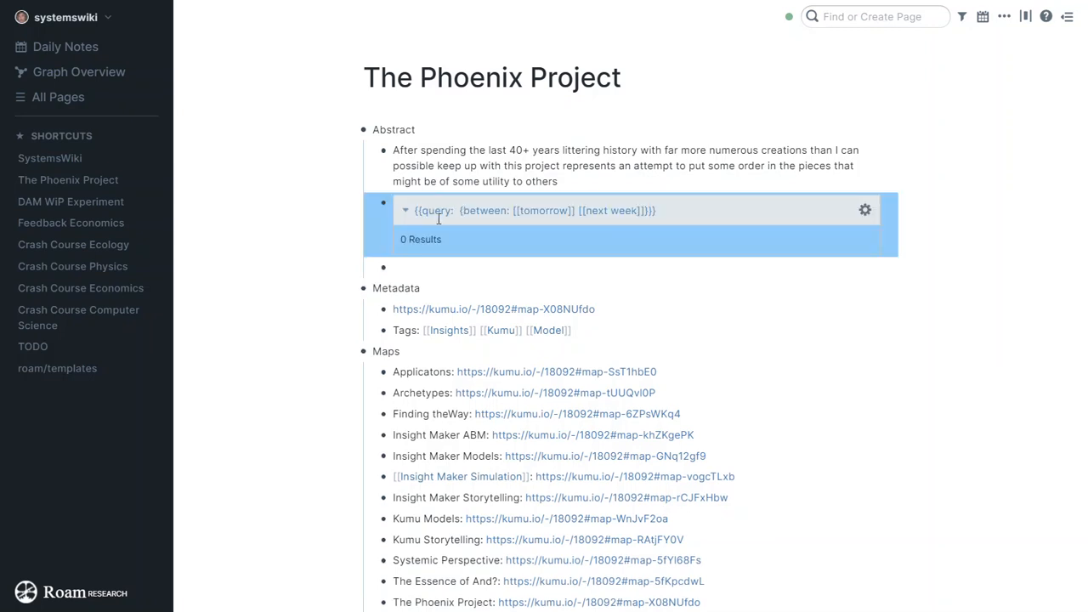
left_click(609, 216)
left_click_drag(631, 203, 537, 202)
key("BackSpace")
key("BackSpace")
key("BackSpace")
key("BackSpace")
key("BackSpace")
key("BackSpace")
key("BackSpace")
key("BackSpace")
key("BackSpace")
key("BackSpace")
key("BackSpace")
key("BackSpace")
key("BackSpace")
key("BackSpace")
key("BackSpace")
key("BackSpace")
key("BackSpace")
key("BackSpace")
key("BackSpace")
key("BackSpace")
key("BackSpace")
key("BackSpace")
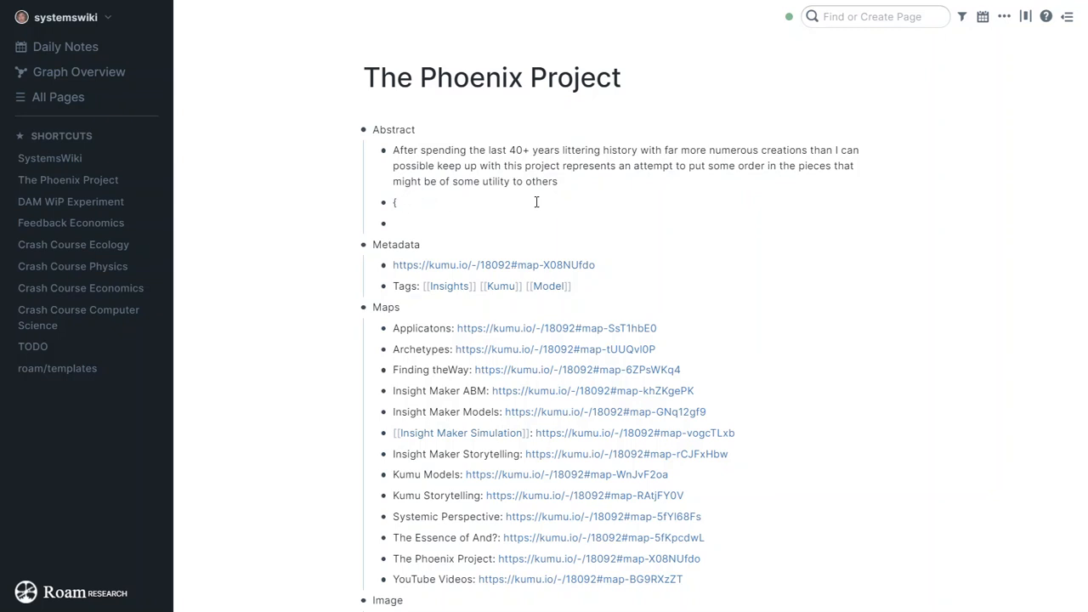
key("BackSpace")
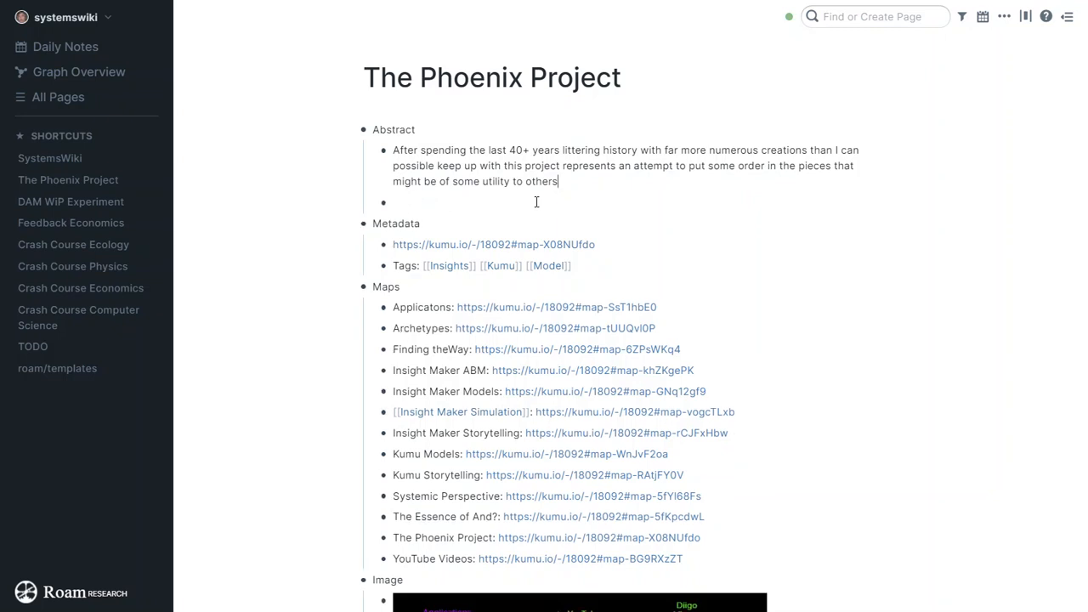
key("Delete")
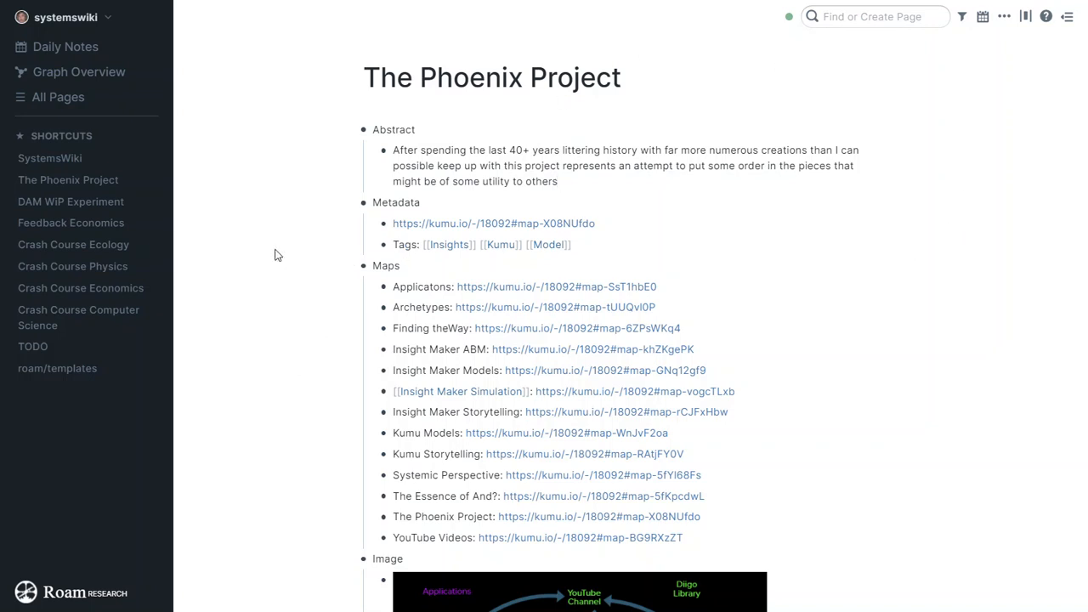
Step: Return to the daily notes and delete the tomorrow to next month query from the September 15th, 2021 note
left_click(84, 53)
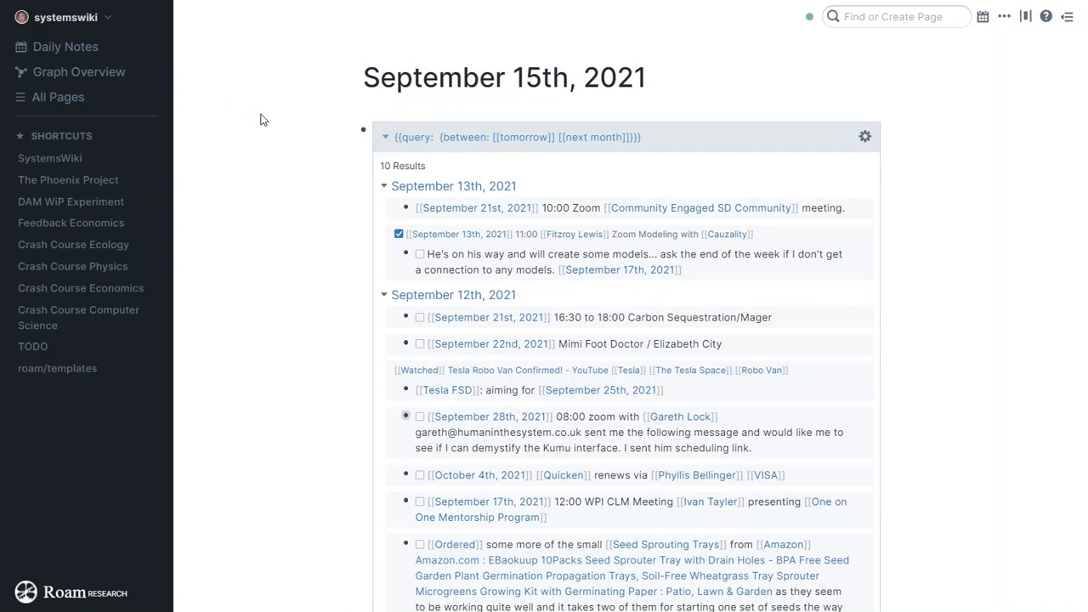
left_click(690, 136)
key("BackSpace")
key("BackSpace")
key("BackSpace")
key("BackSpace")
key("BackSpace")
key("BackSpace")
key("BackSpace")
key("BackSpace")
key("BackSpace")
key("BackSpace")
key("BackSpace")
key("BackSpace")
key("BackSpace")
key("BackSpace")
key("BackSpace")
key("BackSpace")
key("BackSpace")
key("BackSpace")
key("BackSpace")
key("BackSpace")
key("BackSpace")
key("BackSpace")
key("BackSpace")
key("BackSpace")
key("BackSpace")
key("BackSpace")
key("BackSpace")
key("BackSpace")
key("BackSpace")
key("BackSpace")
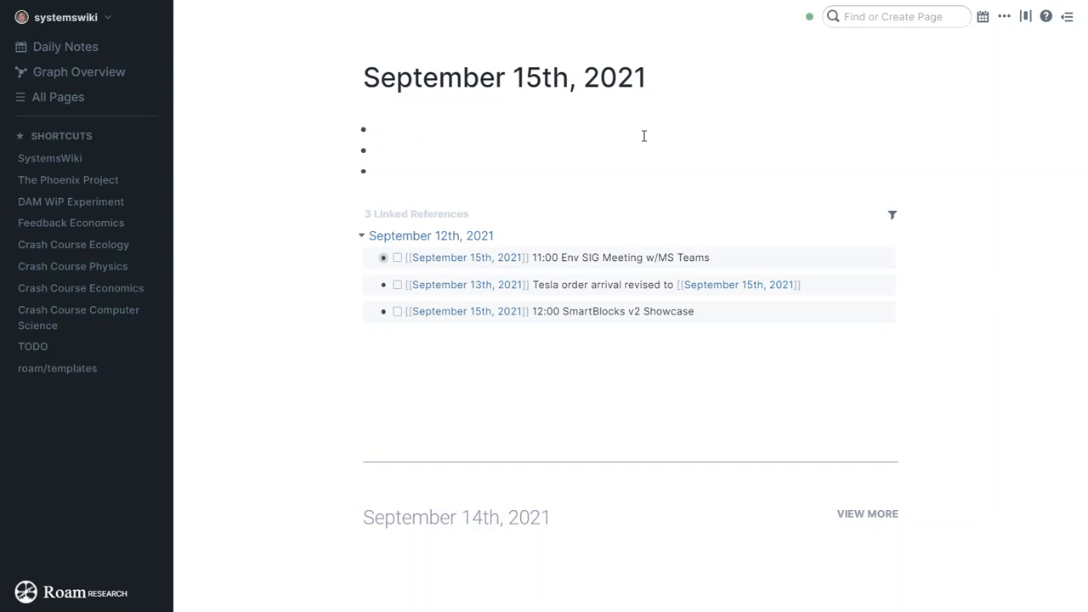